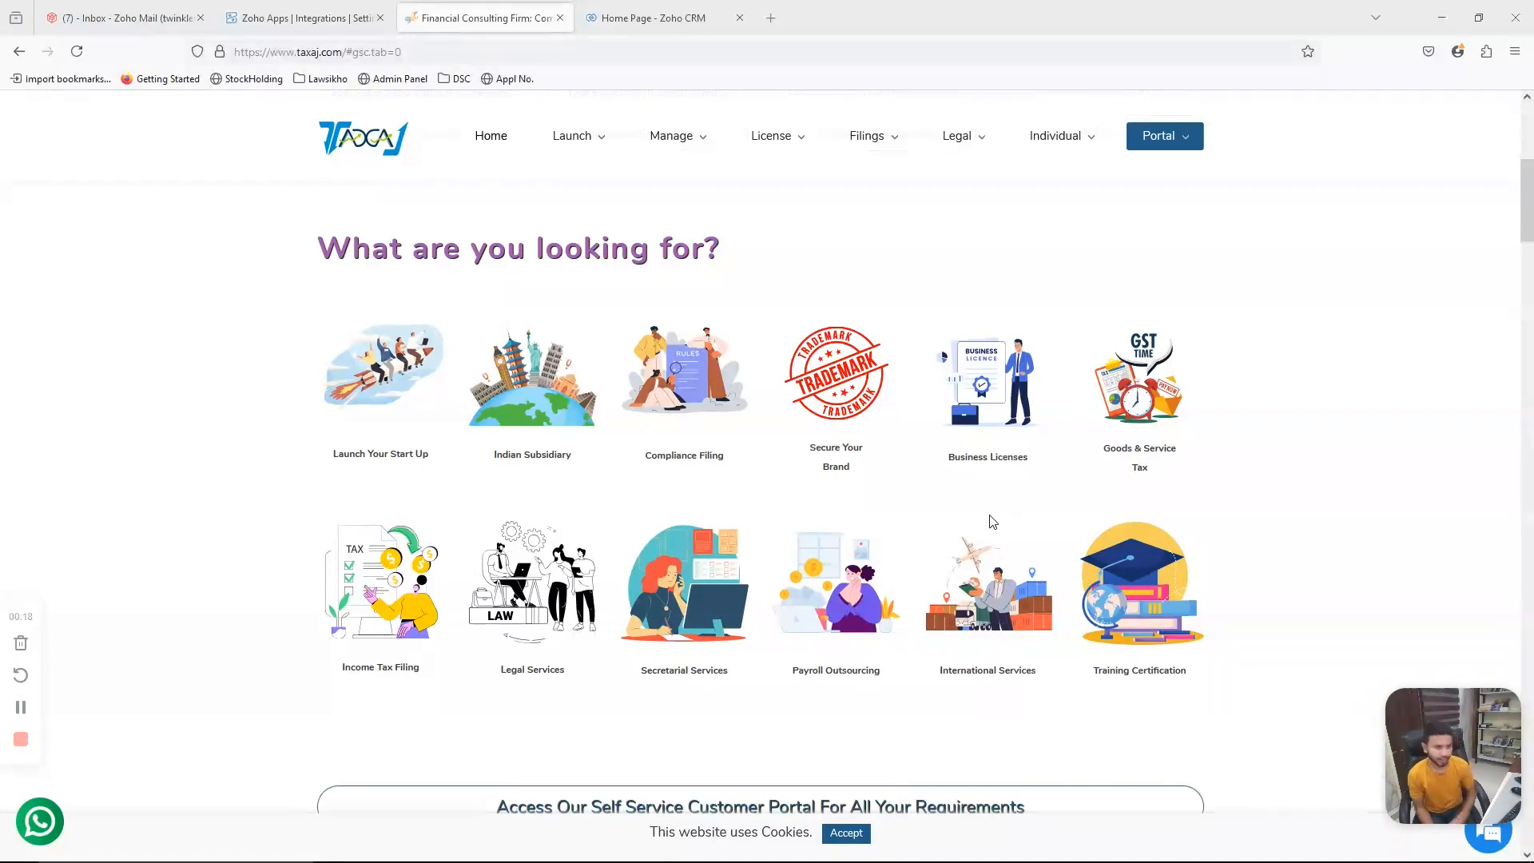
- Switch to the Zoho Books tab and close its settings to return to the dashboard
left_click(355, 20)
left_click(24, 152)
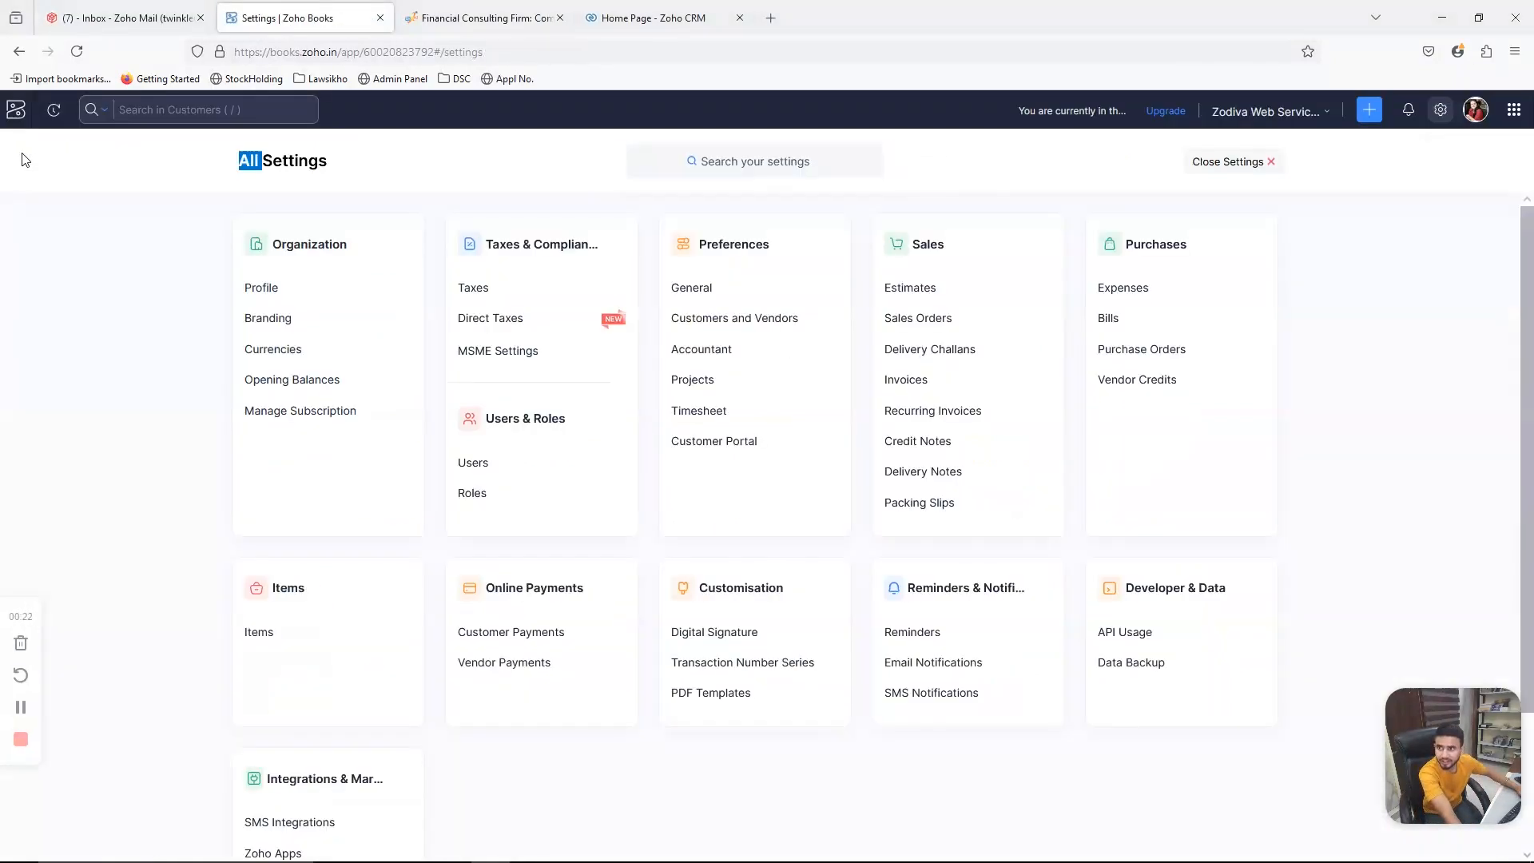
left_click(1264, 163)
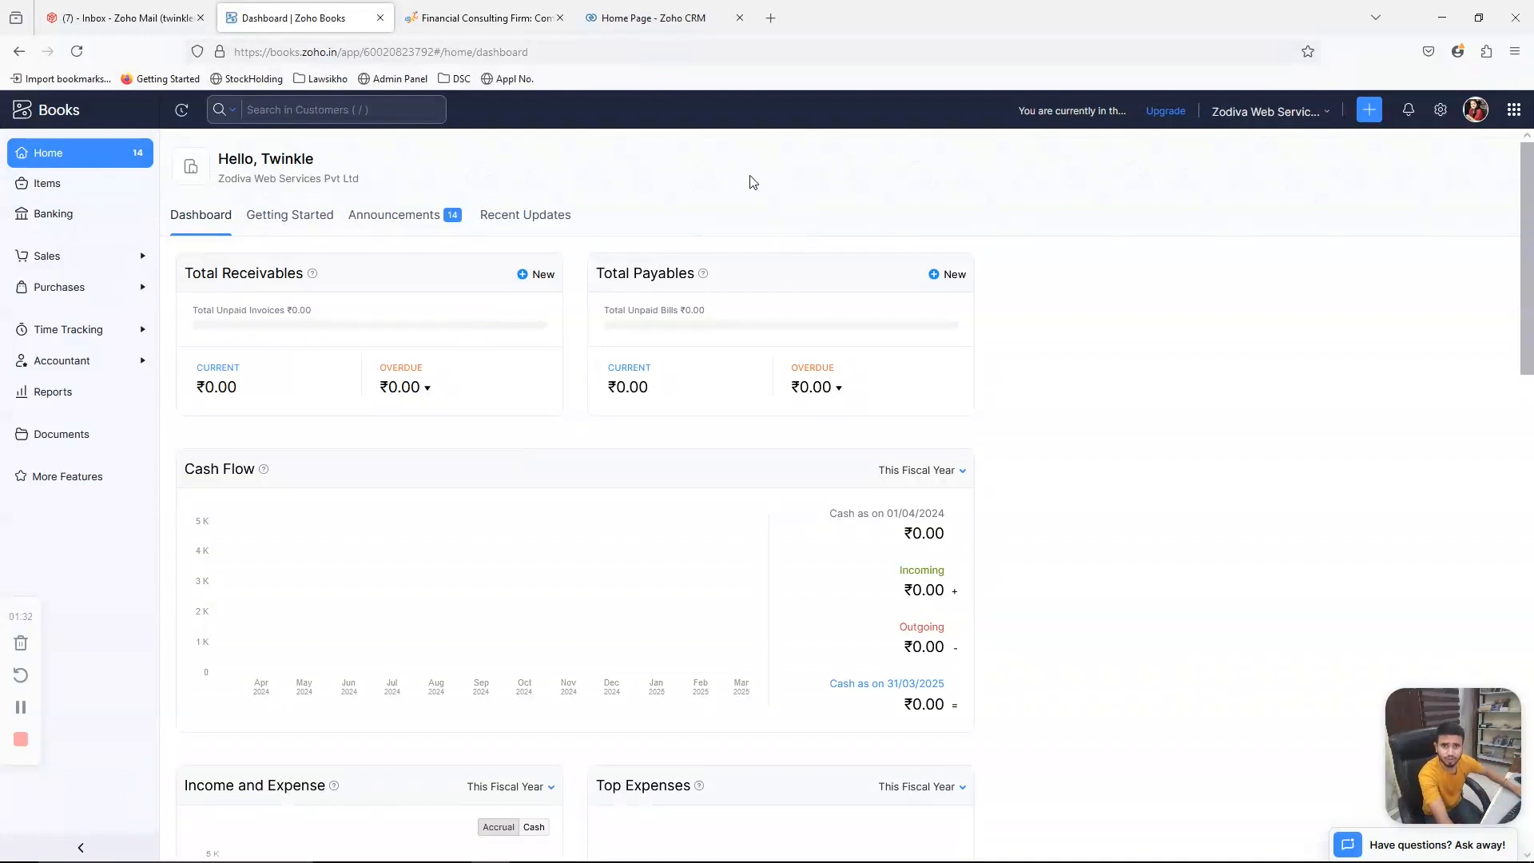
- Switch to the Zoho CRM tab and browse its home page, Accounts and Calls modules
left_click(636, 19)
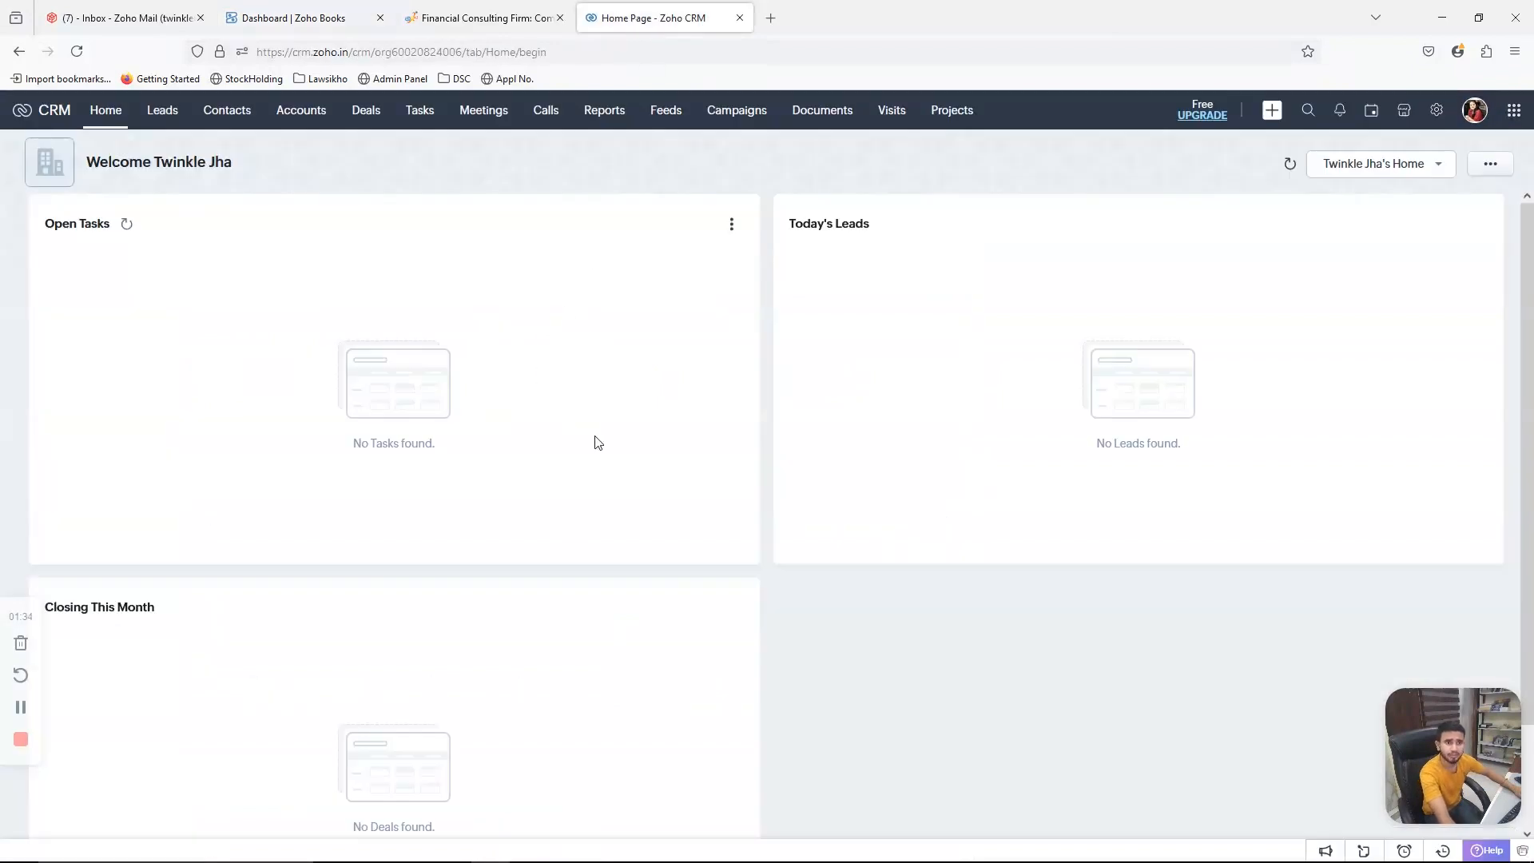
scroll(1126, 652, "down", 3)
scroll(945, 623, "up", 3)
left_click(313, 121)
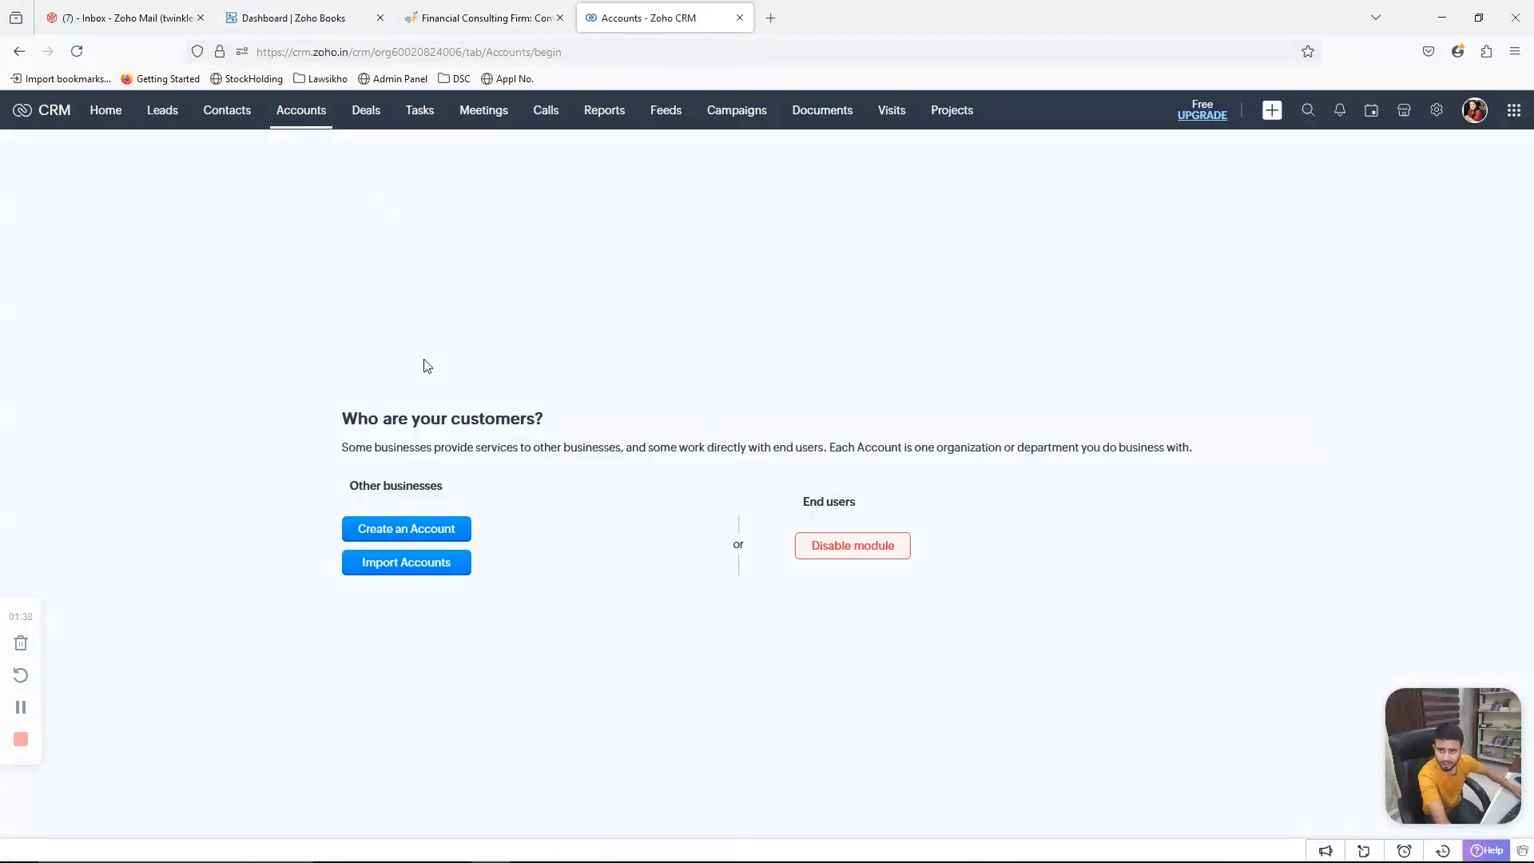
left_click(548, 113)
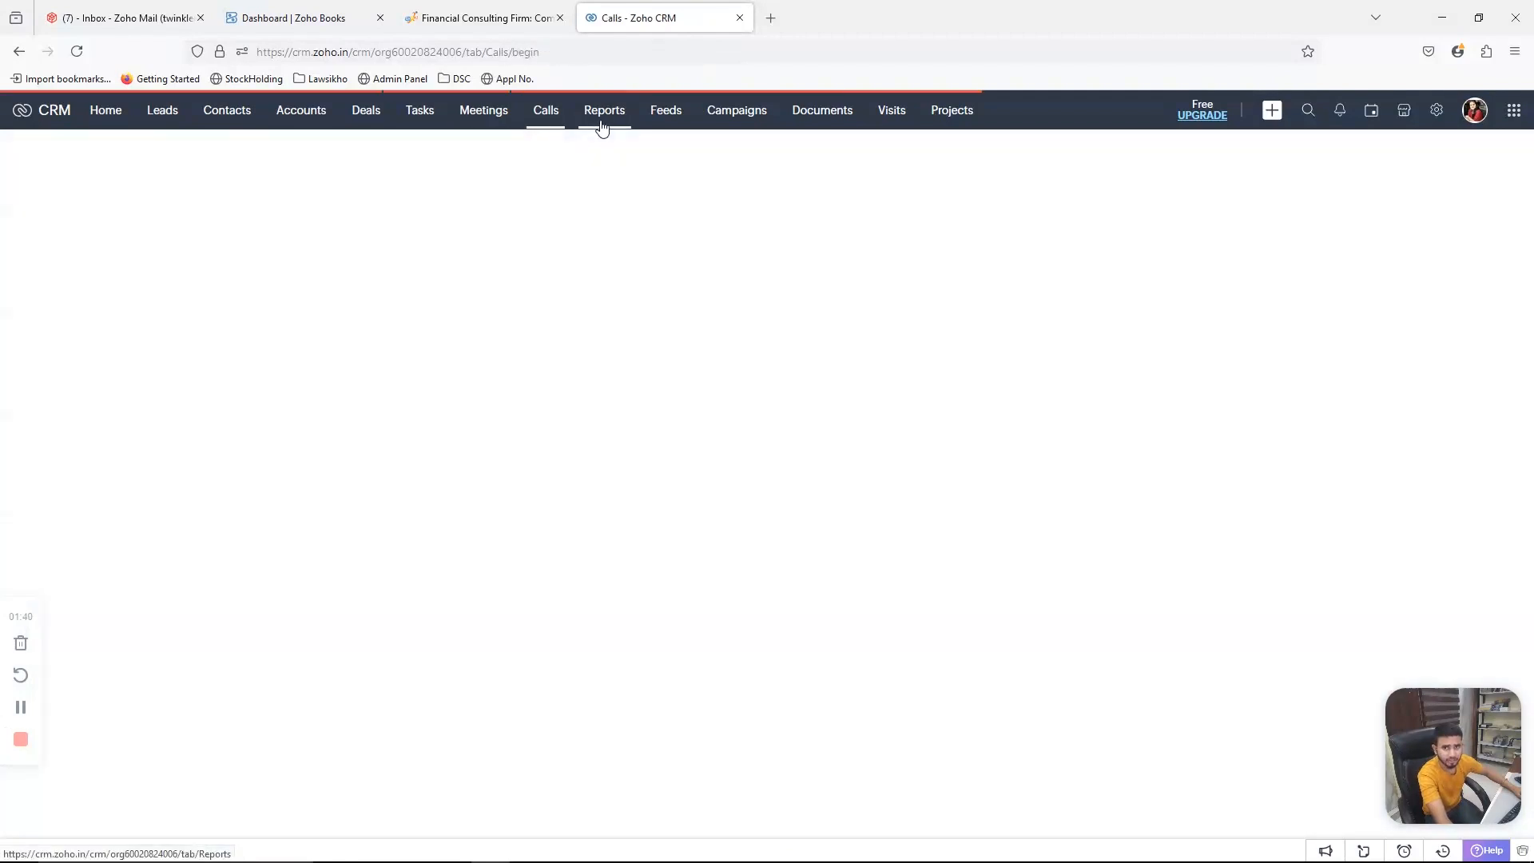
left_click(306, 118)
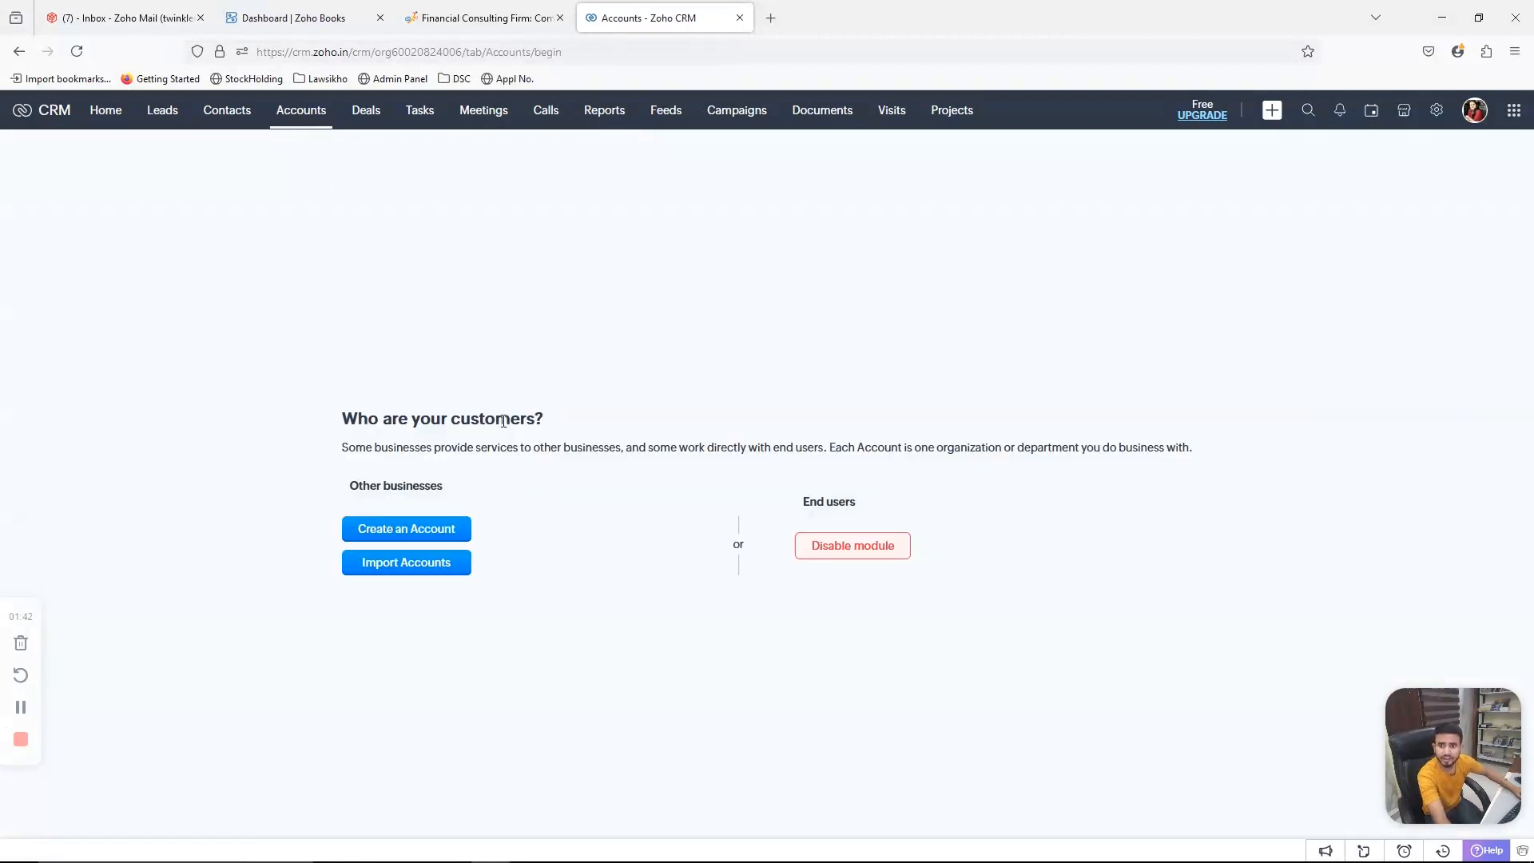
- Return to Zoho Books and open the Zoho Apps page under Integrations in the settings
left_click(337, 13)
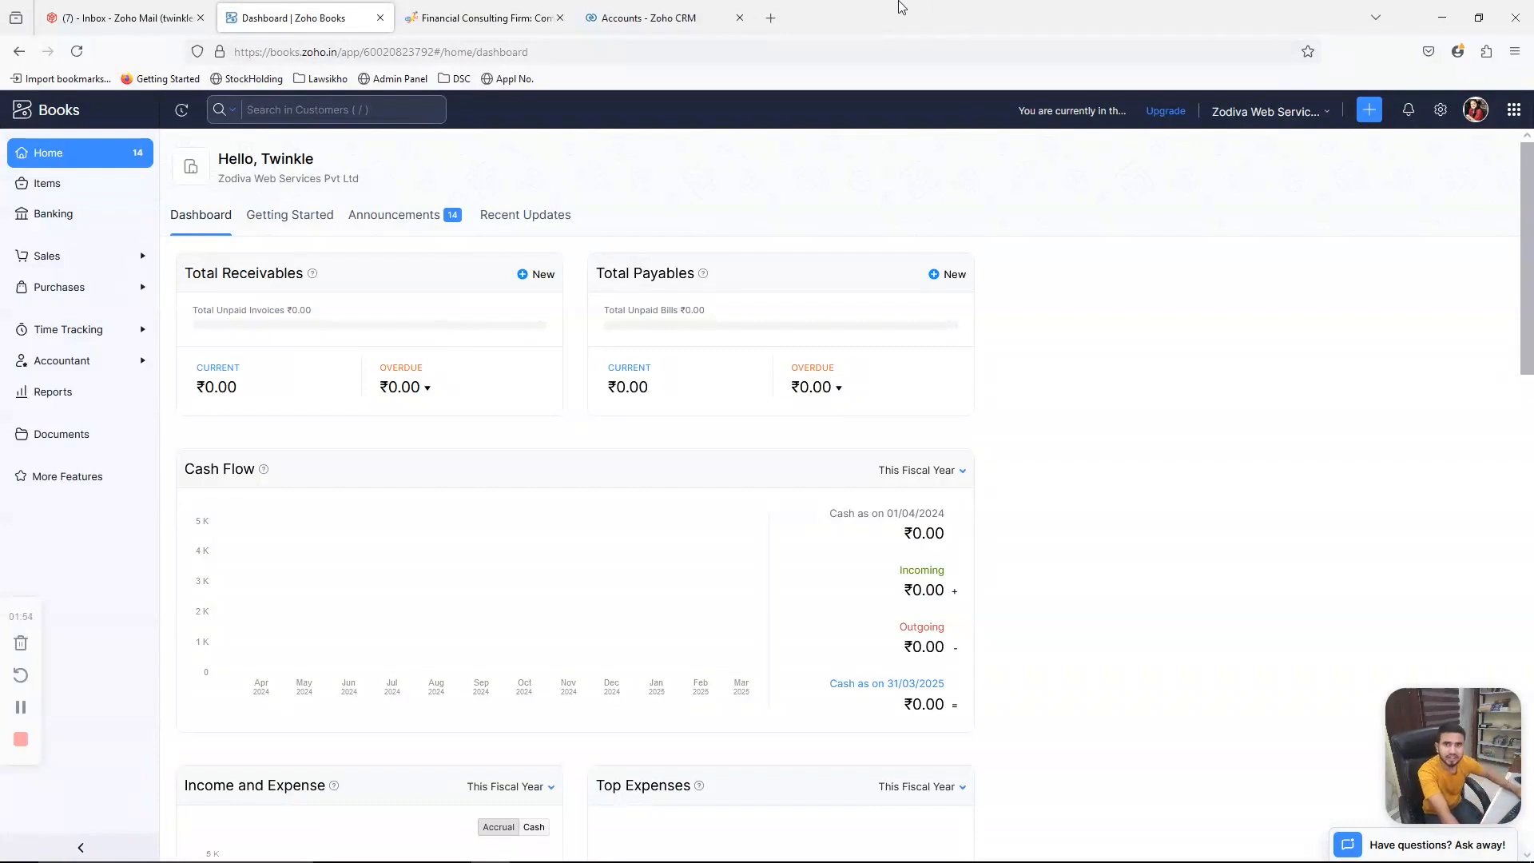
left_click(1440, 111)
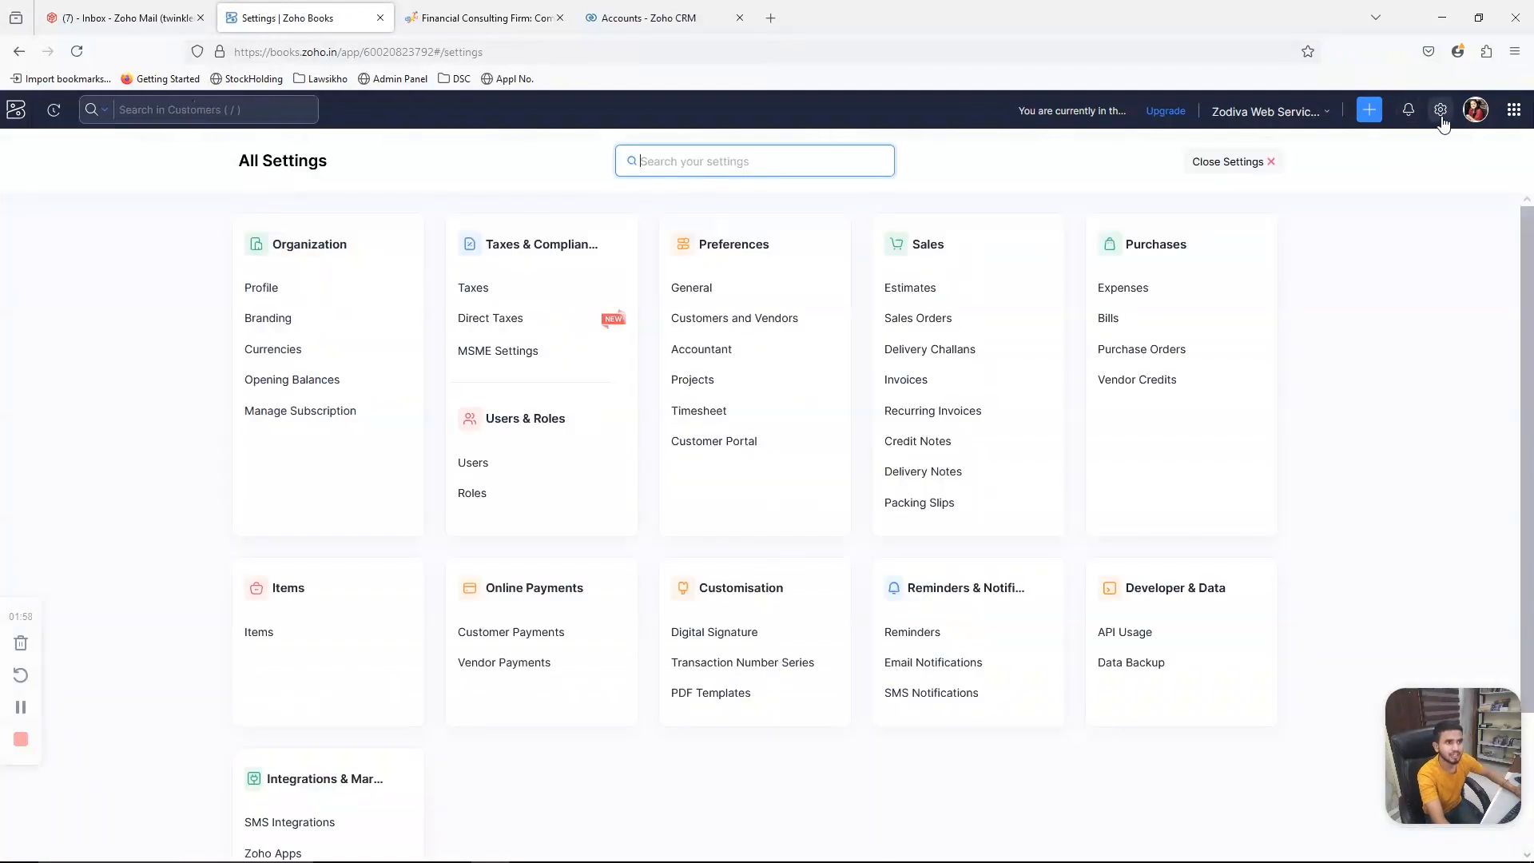
scroll(1343, 259, "down", 2)
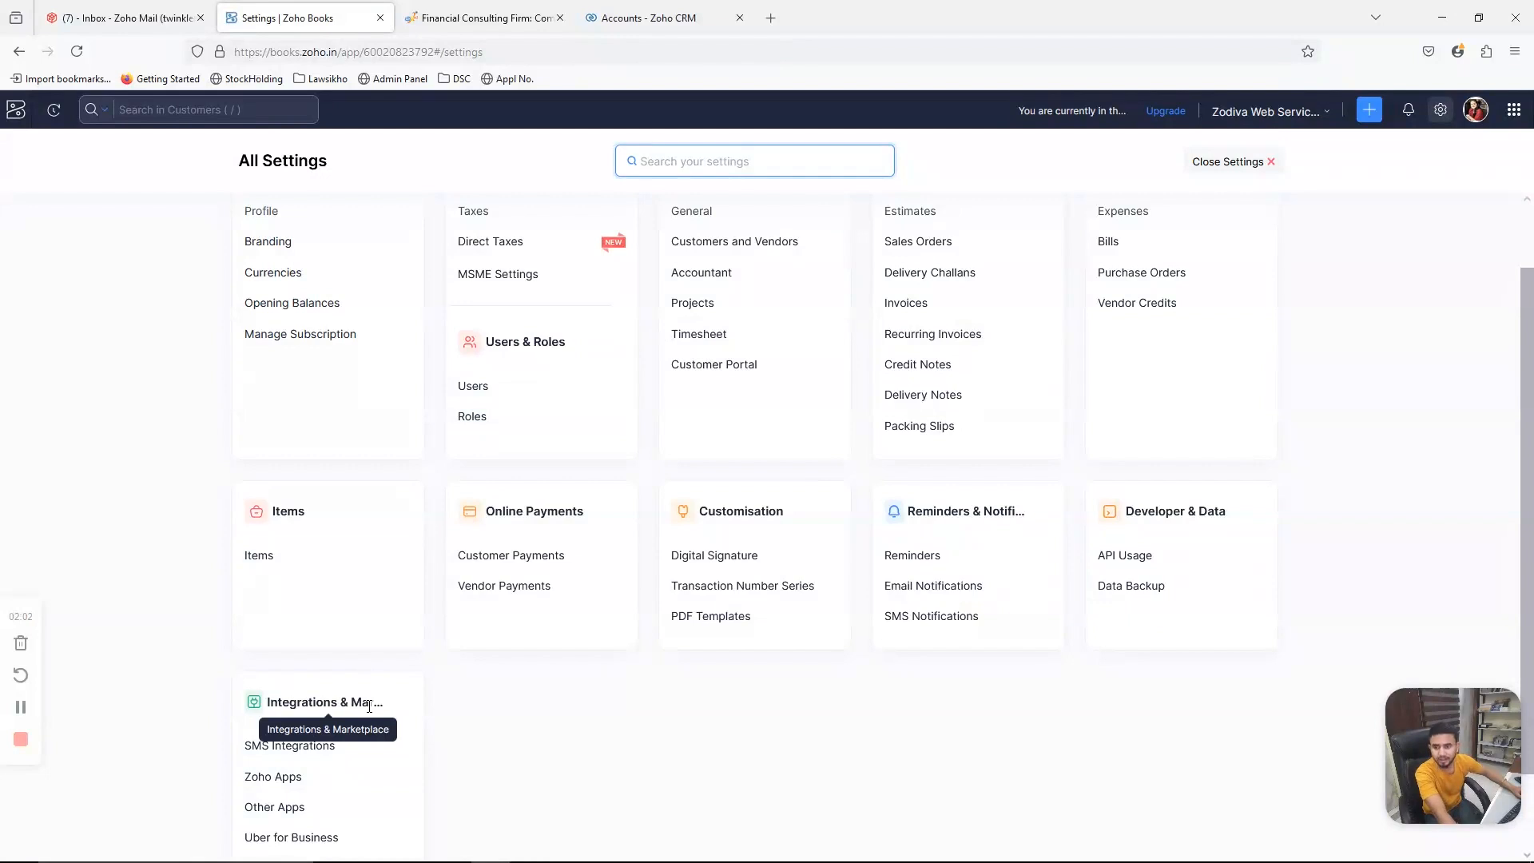
scroll(427, 722, "up", 2)
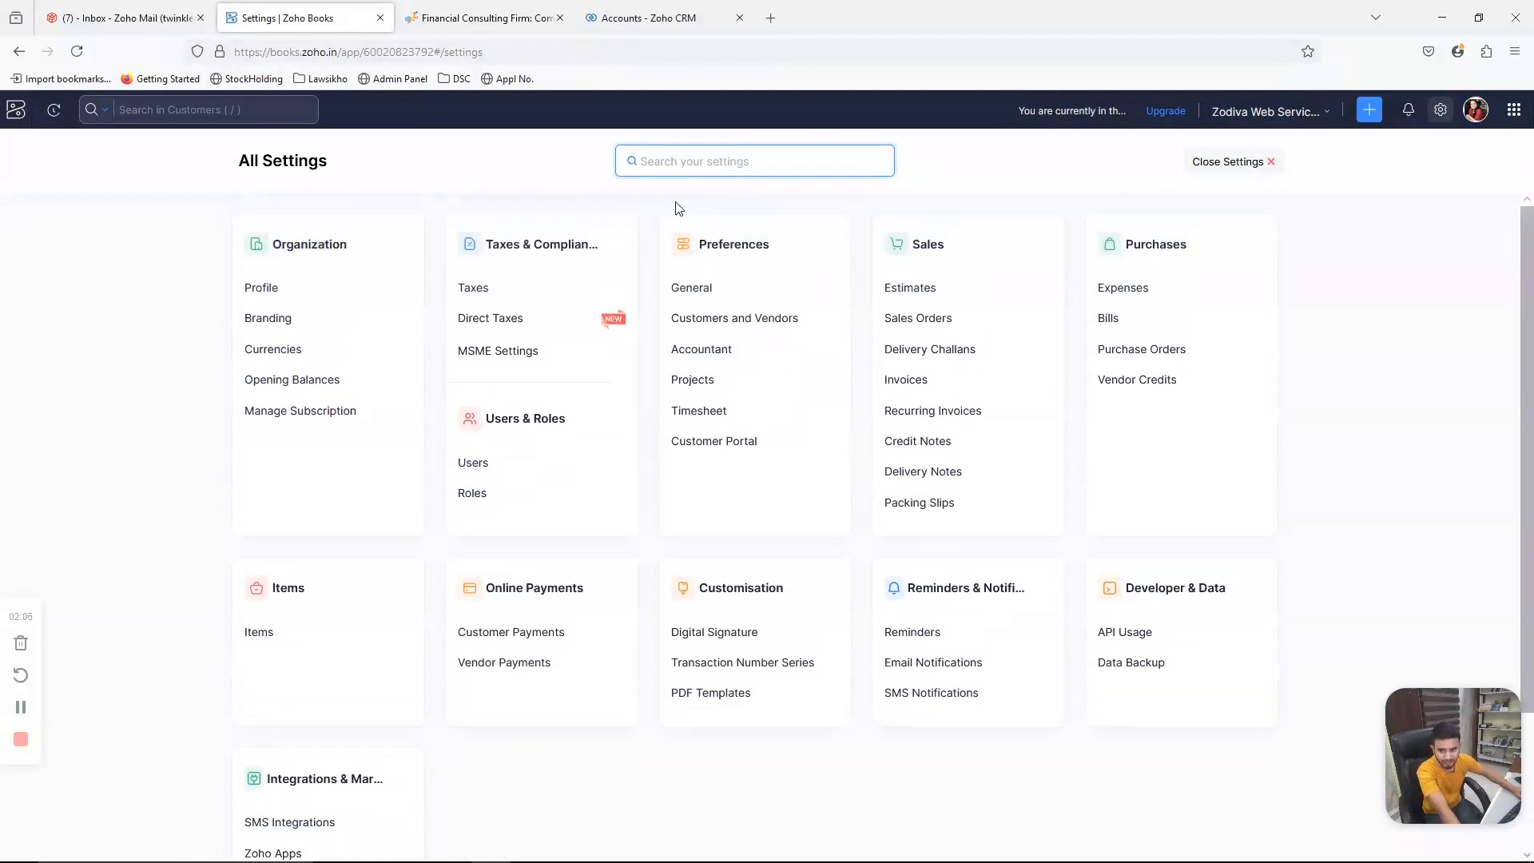
scroll(367, 521, "down", 4)
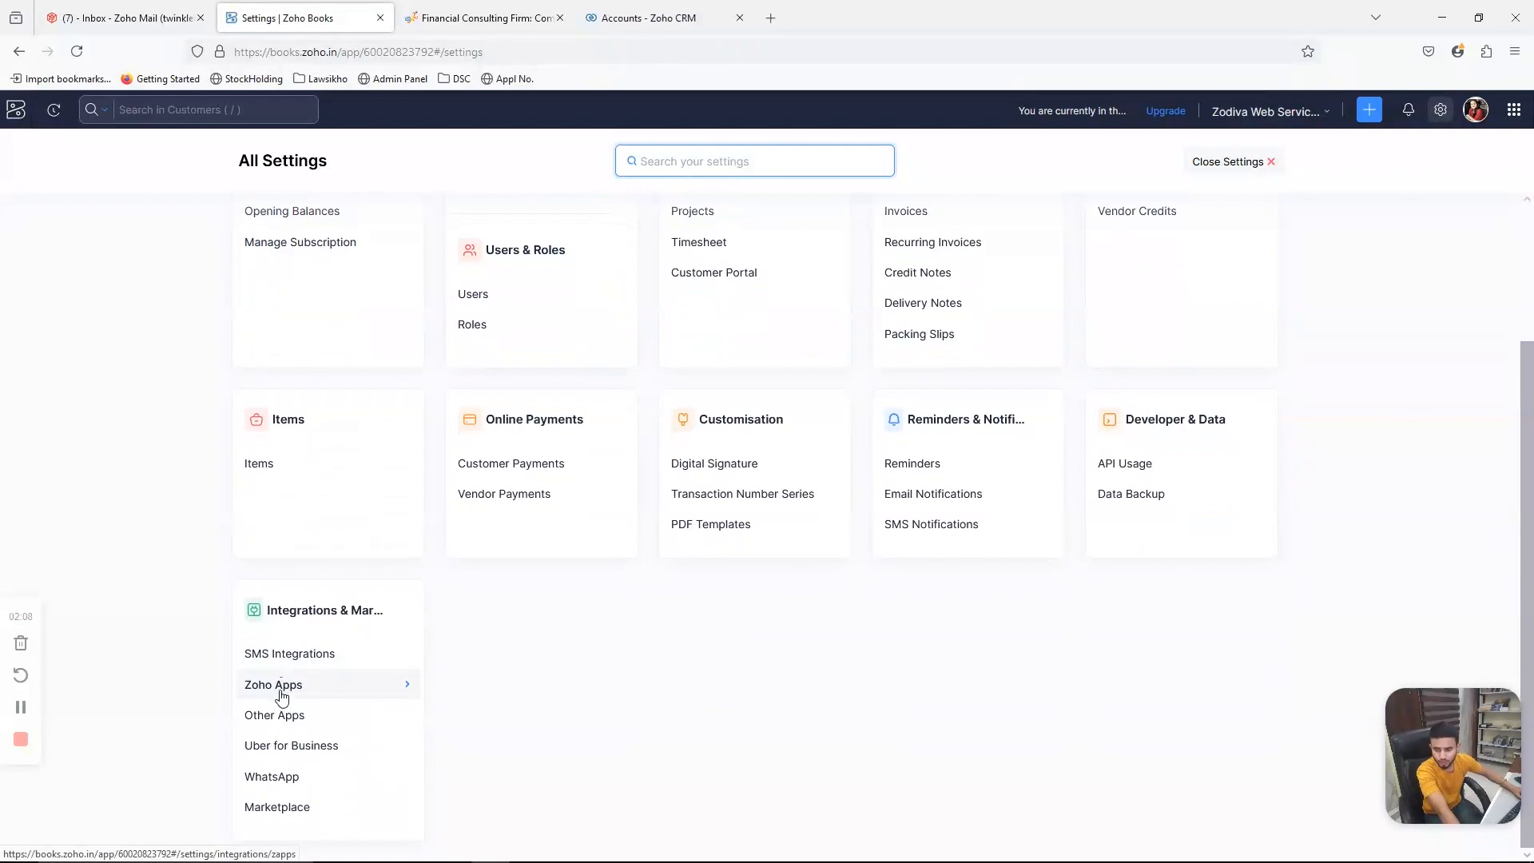
left_click(279, 688)
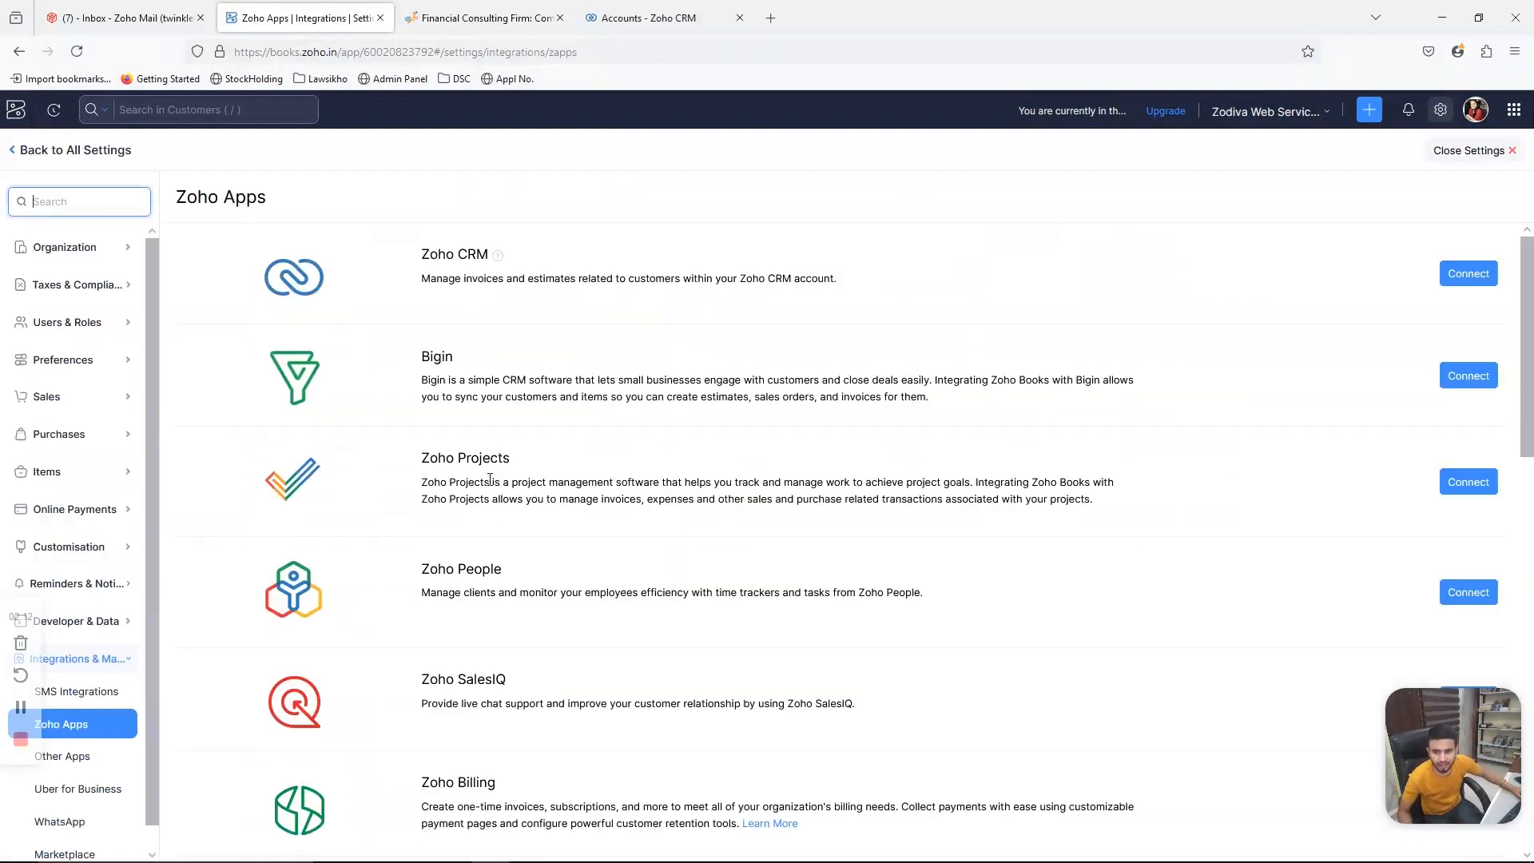
- Scroll through the list of Zoho apps available for integration
scroll(468, 466, "down", 4)
scroll(479, 519, "down", 5)
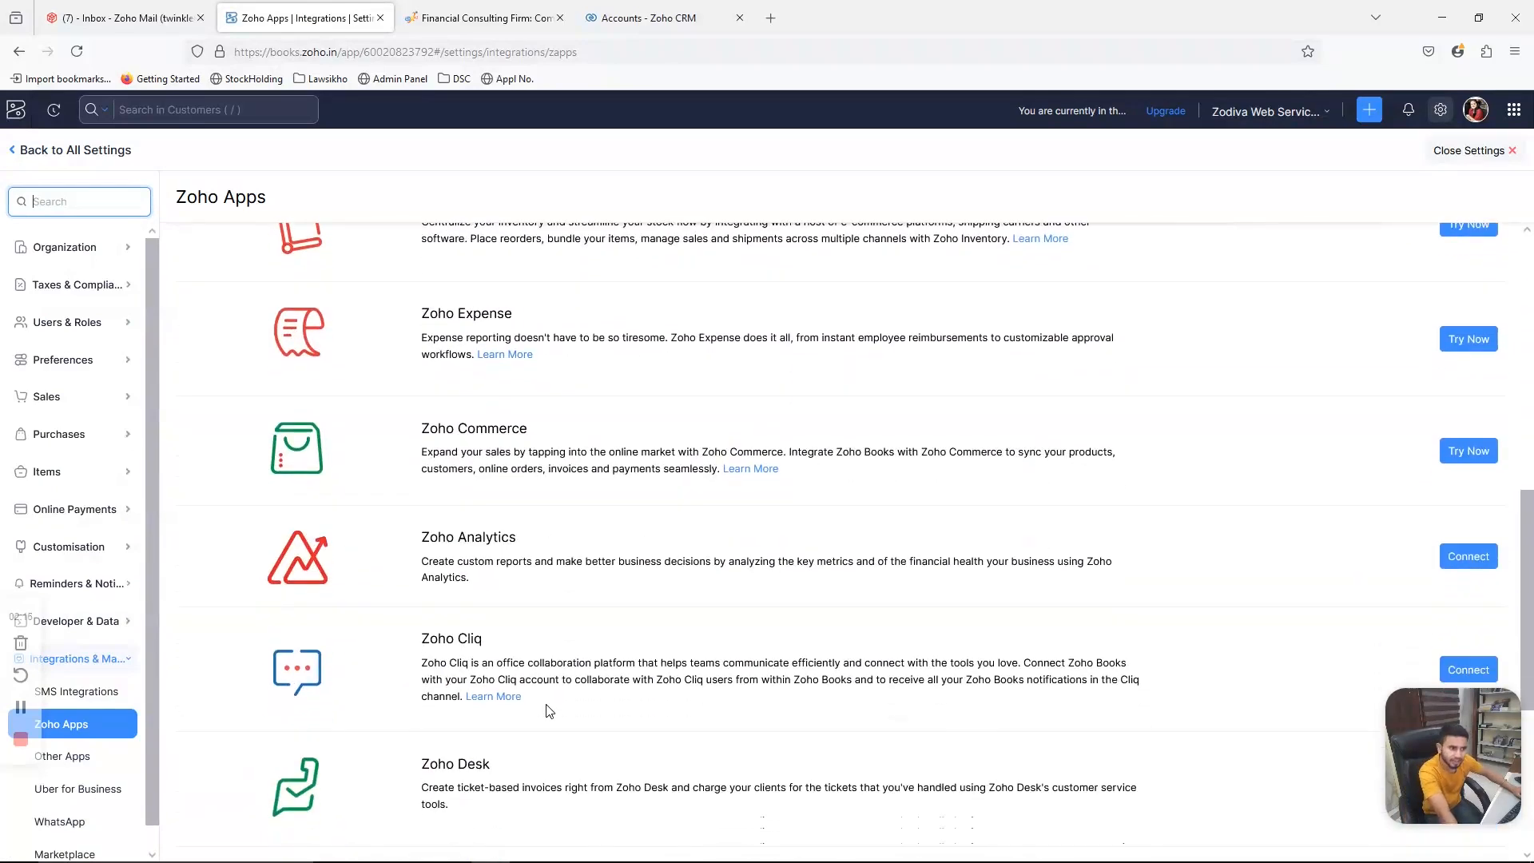
scroll(548, 710, "down", 4)
scroll(616, 736, "up", 7)
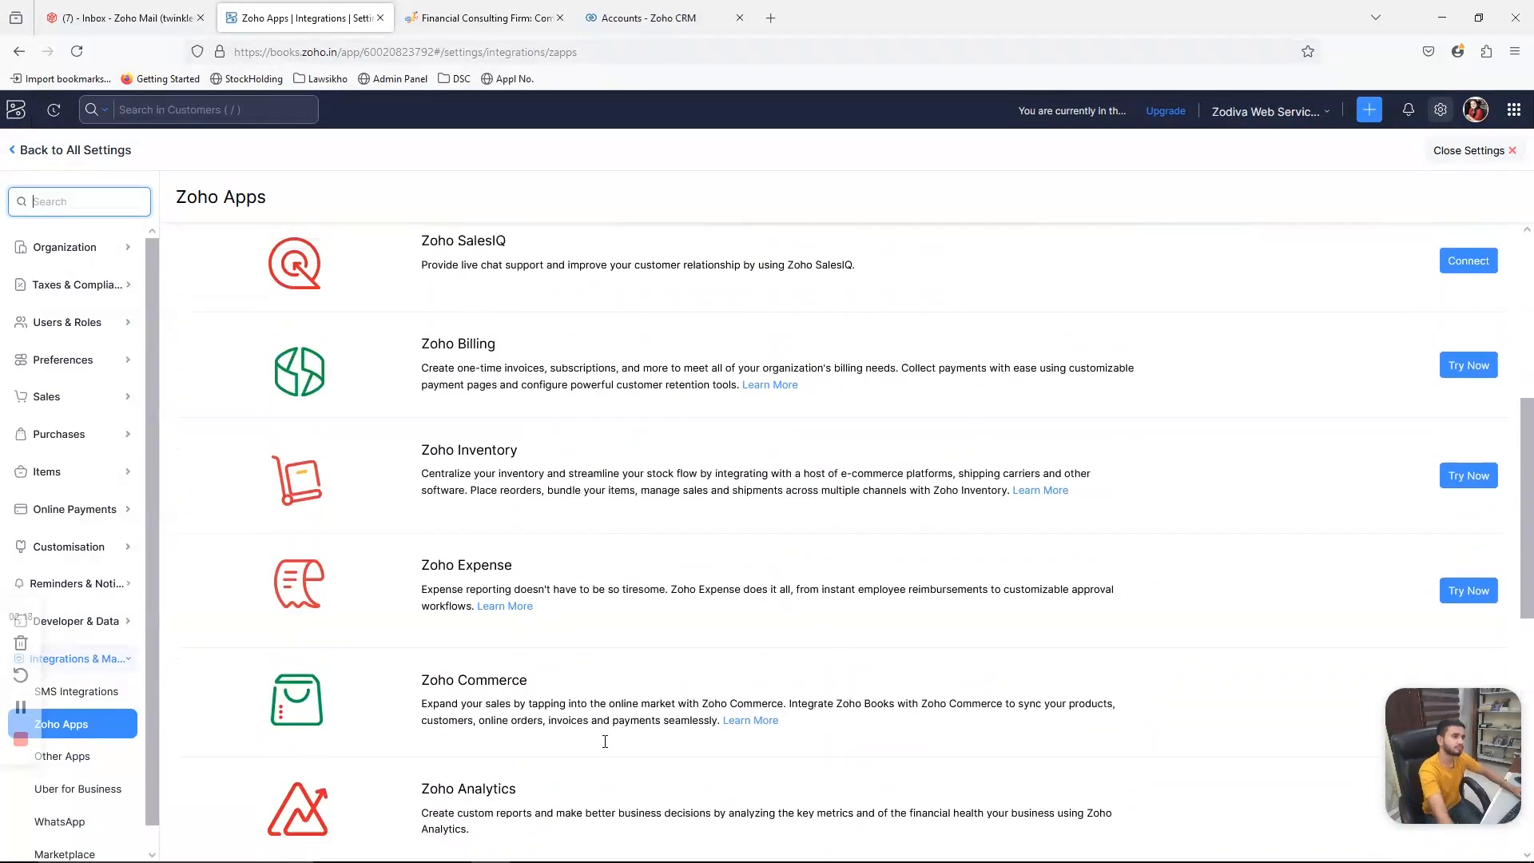
scroll(605, 741, "up", 6)
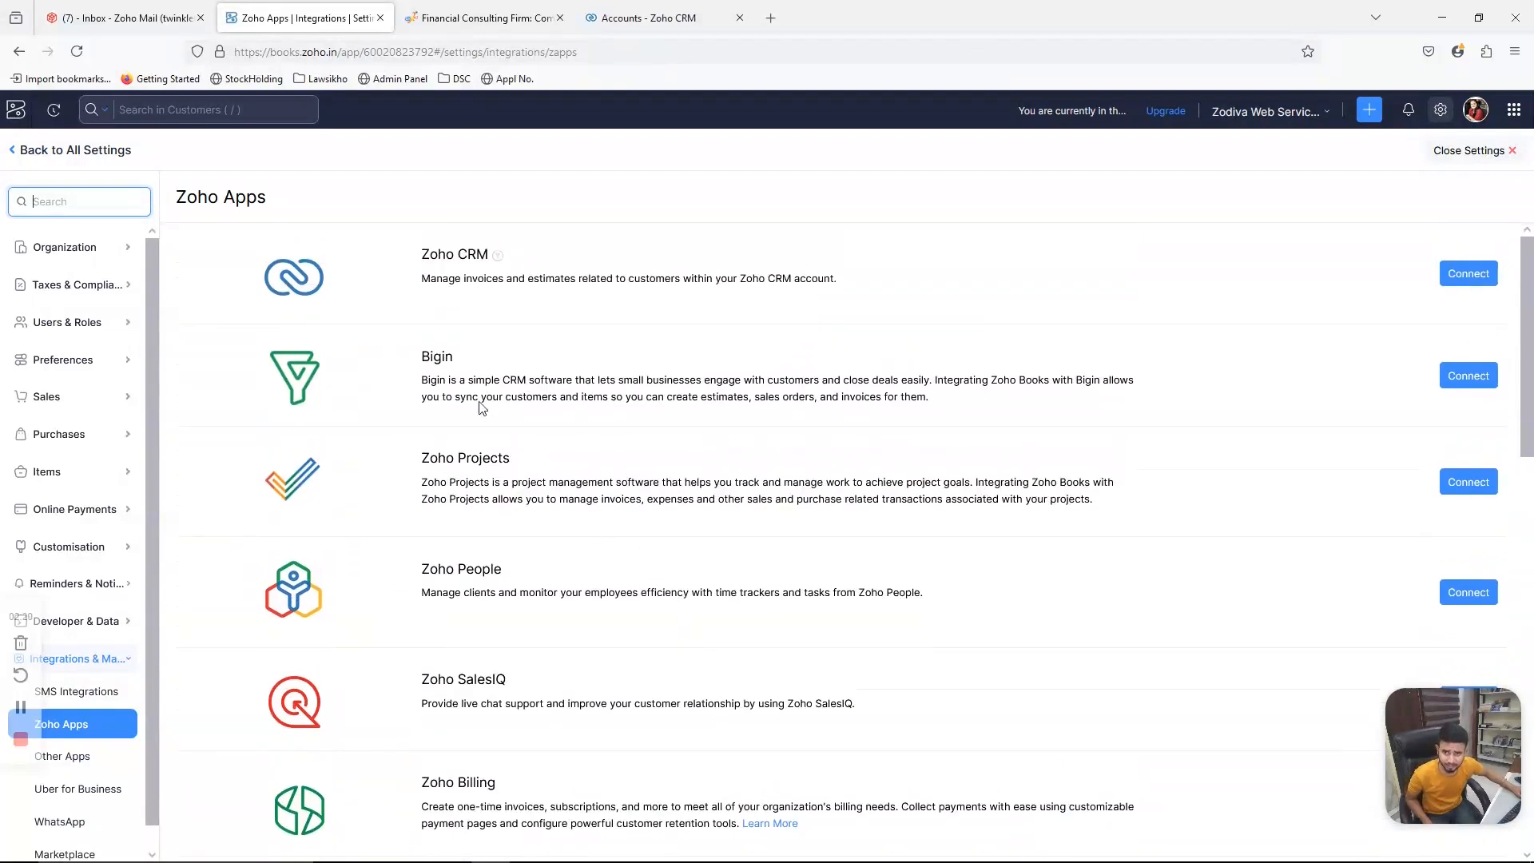
- Check the Zoho CRM Accounts tab, return to Zoho Books, and open the Zoho CRM connection page
left_click(681, 13)
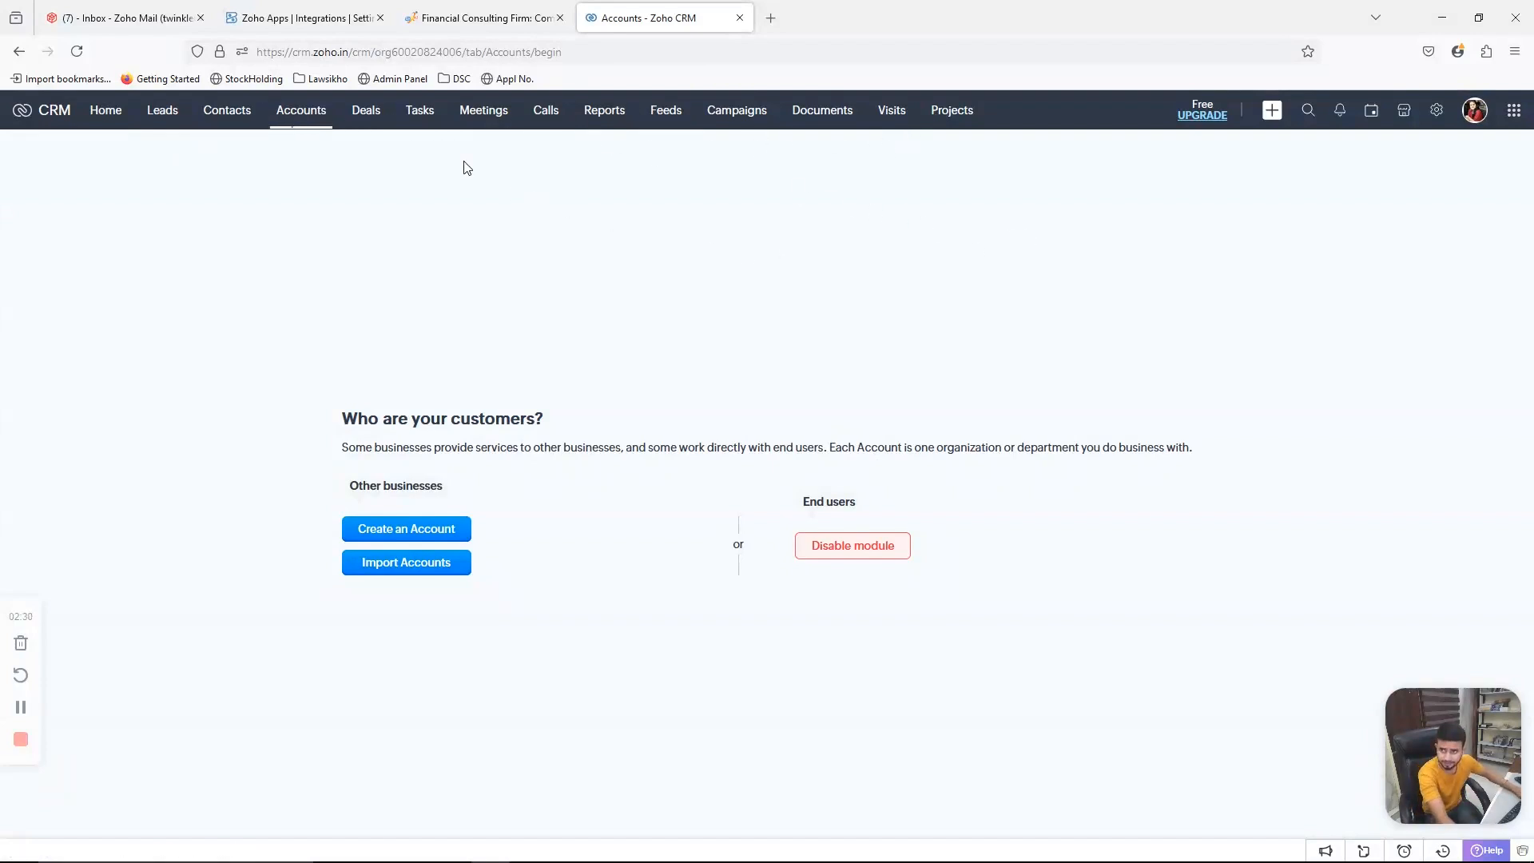
mouse_move(304, 26)
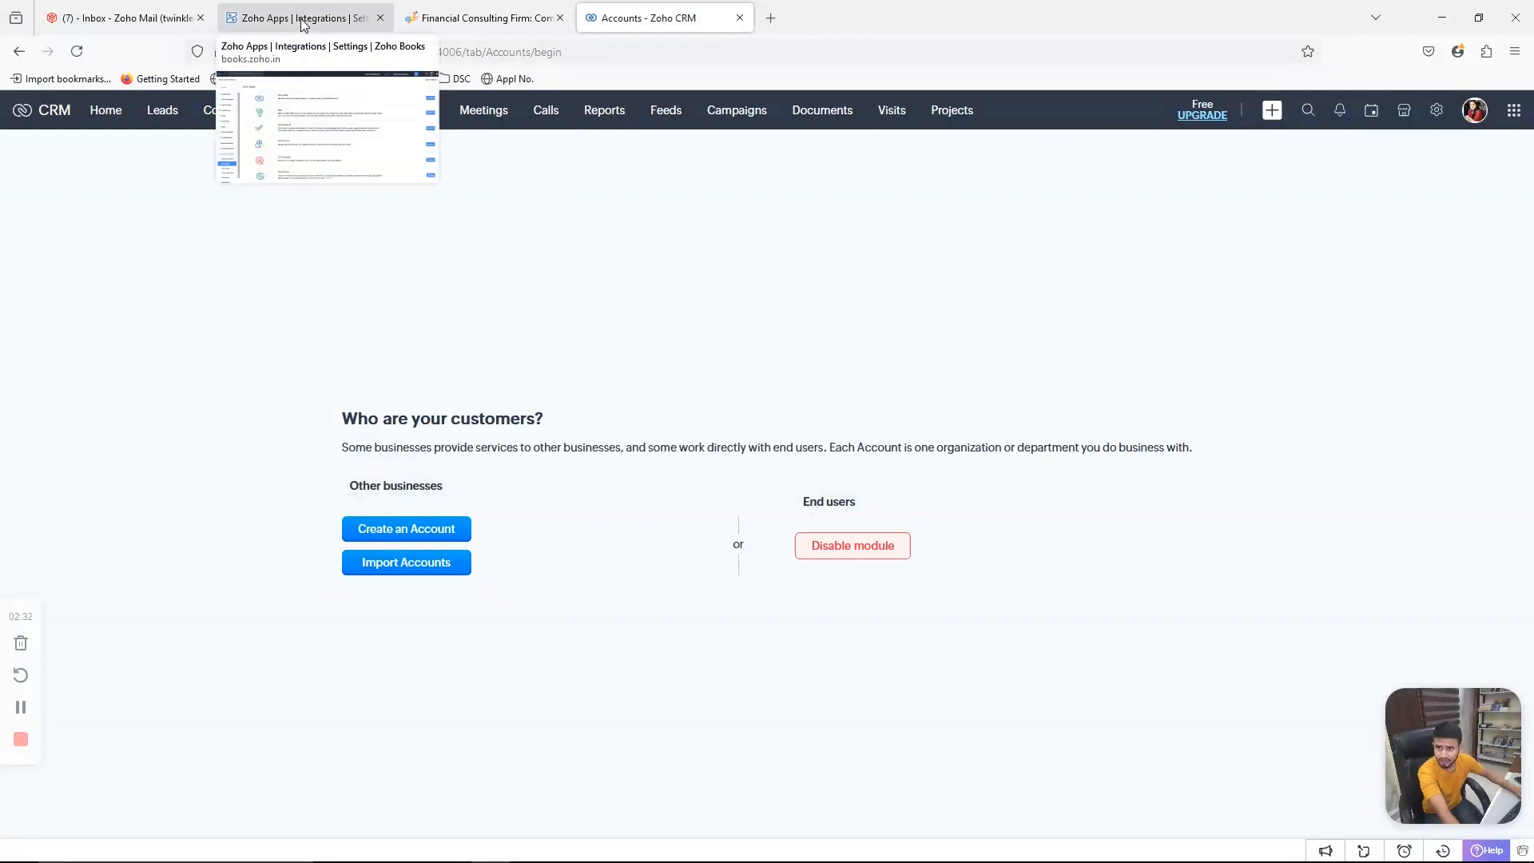
left_click(303, 21)
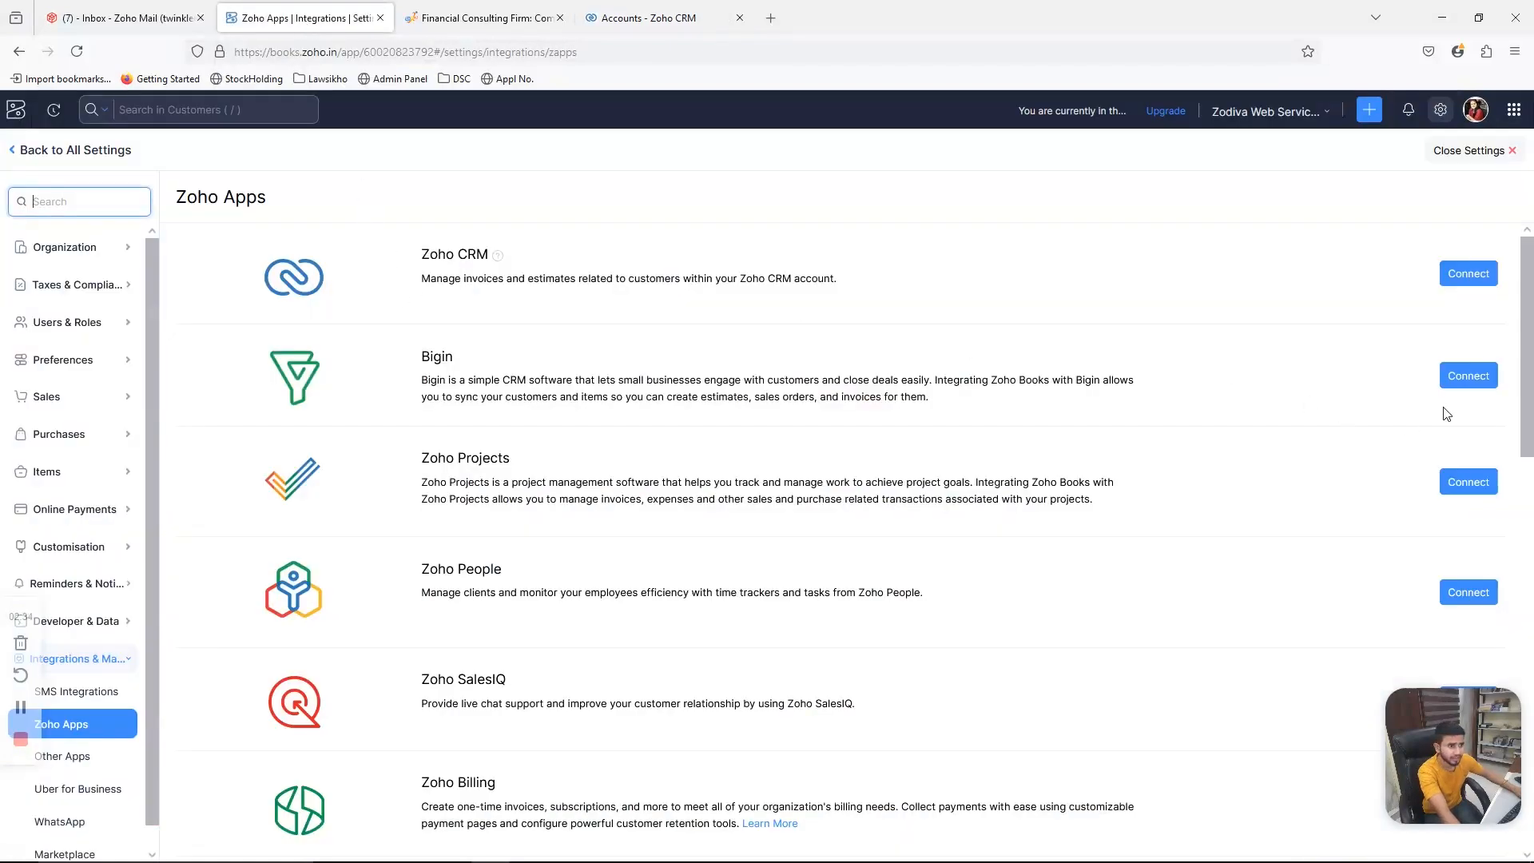
left_click(1477, 286)
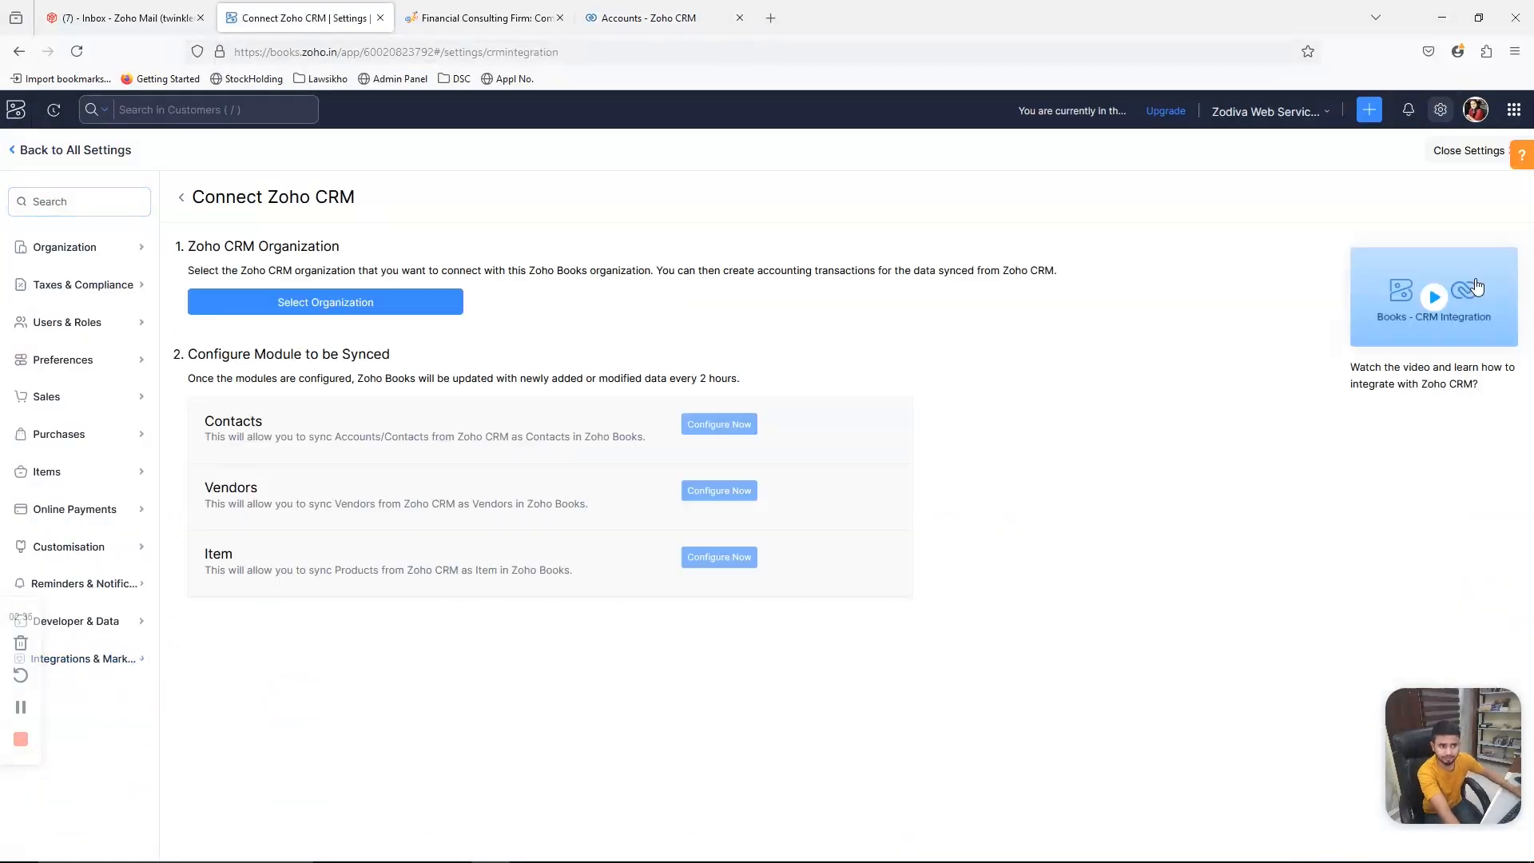
left_click(409, 310)
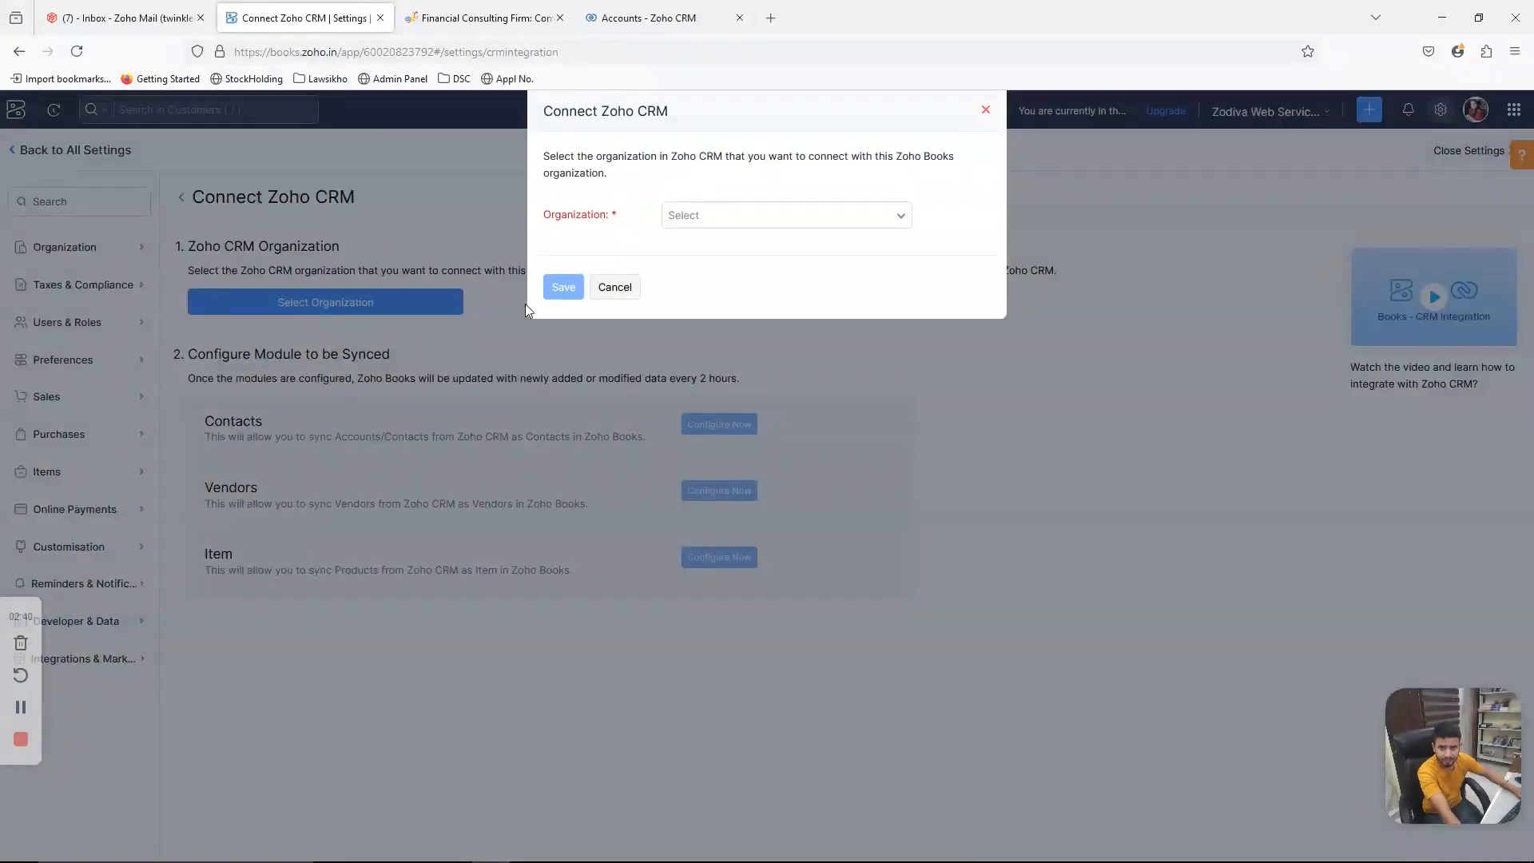
left_click(632, 10)
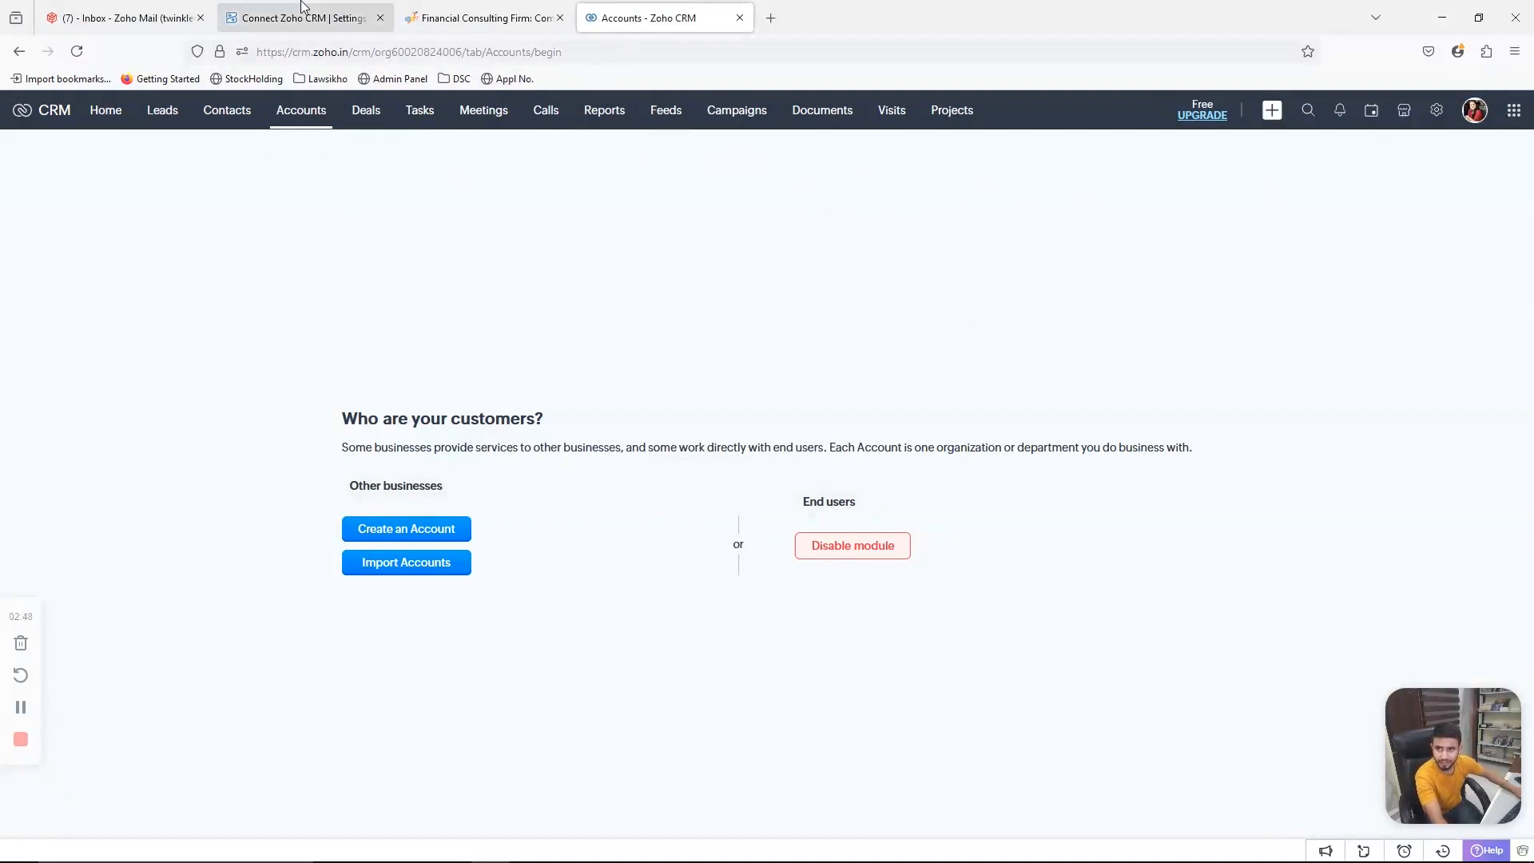
left_click(302, 10)
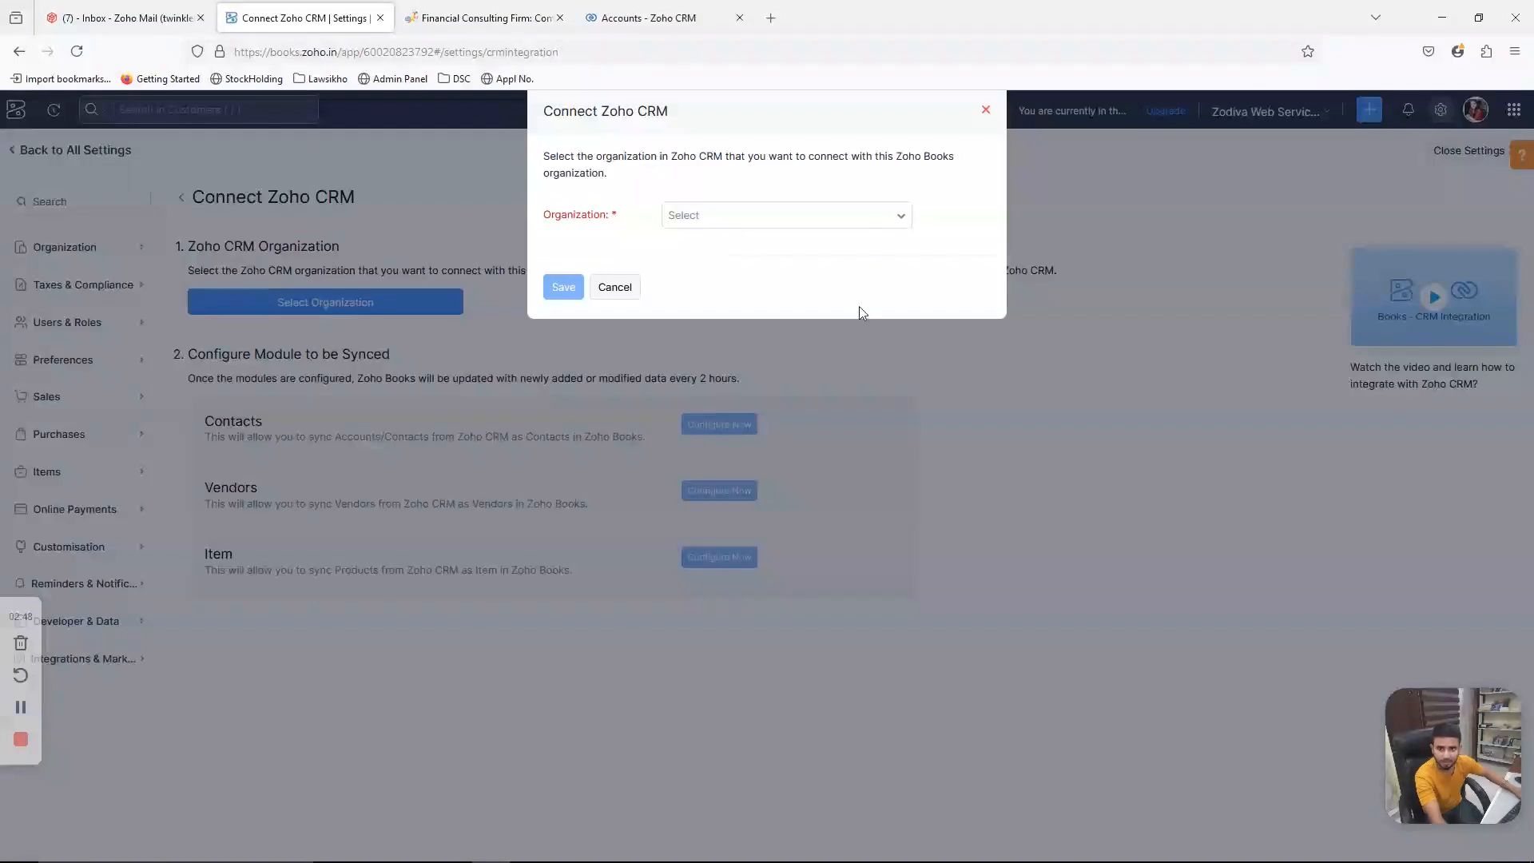
left_click(614, 288)
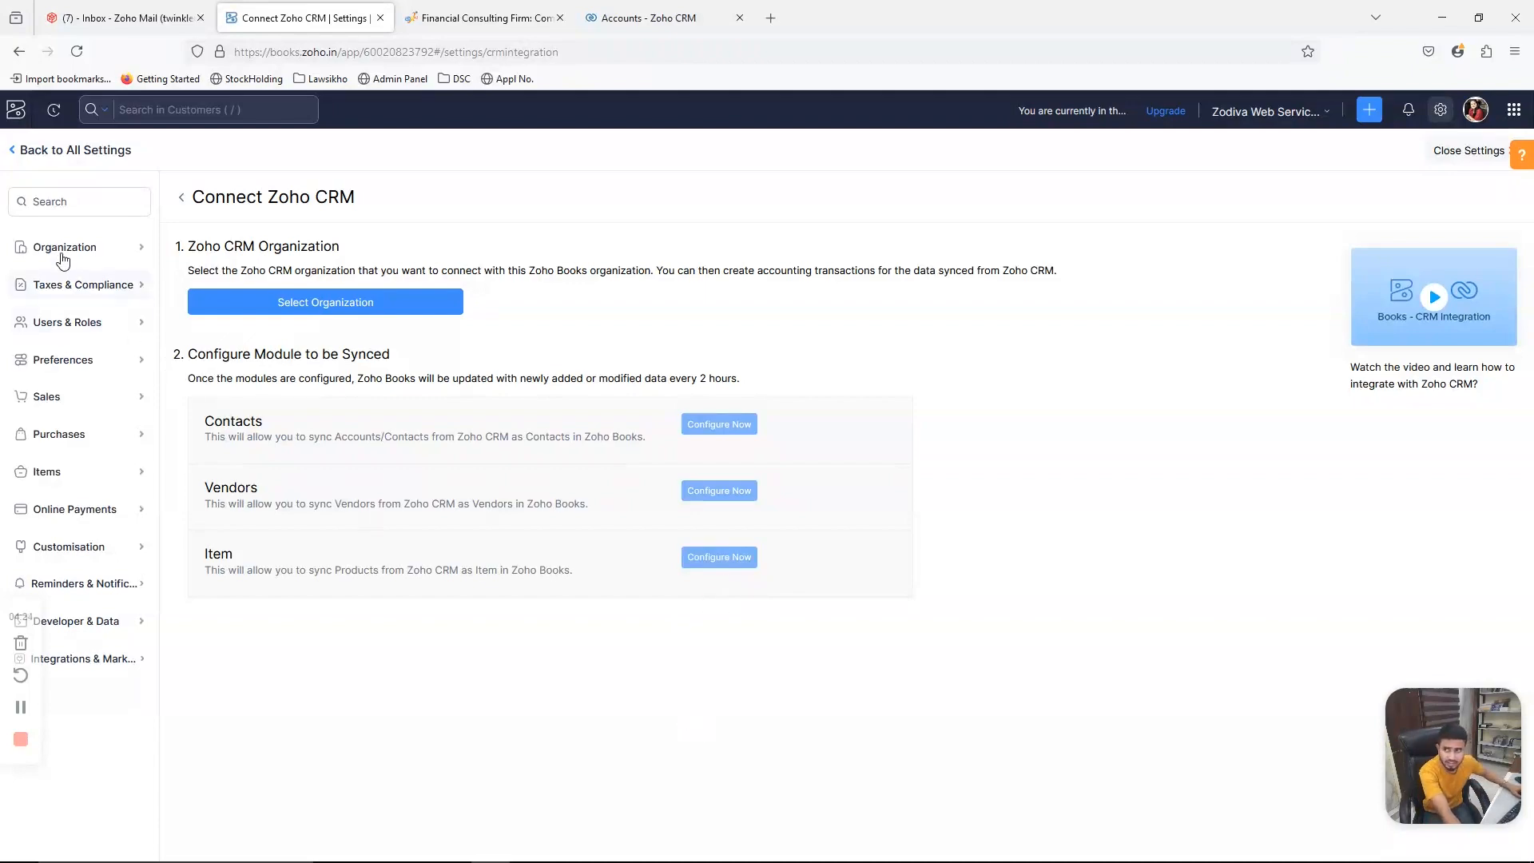
- Go back to All Settings and reopen the Zoho Apps integrations list to review it
left_click(58, 154)
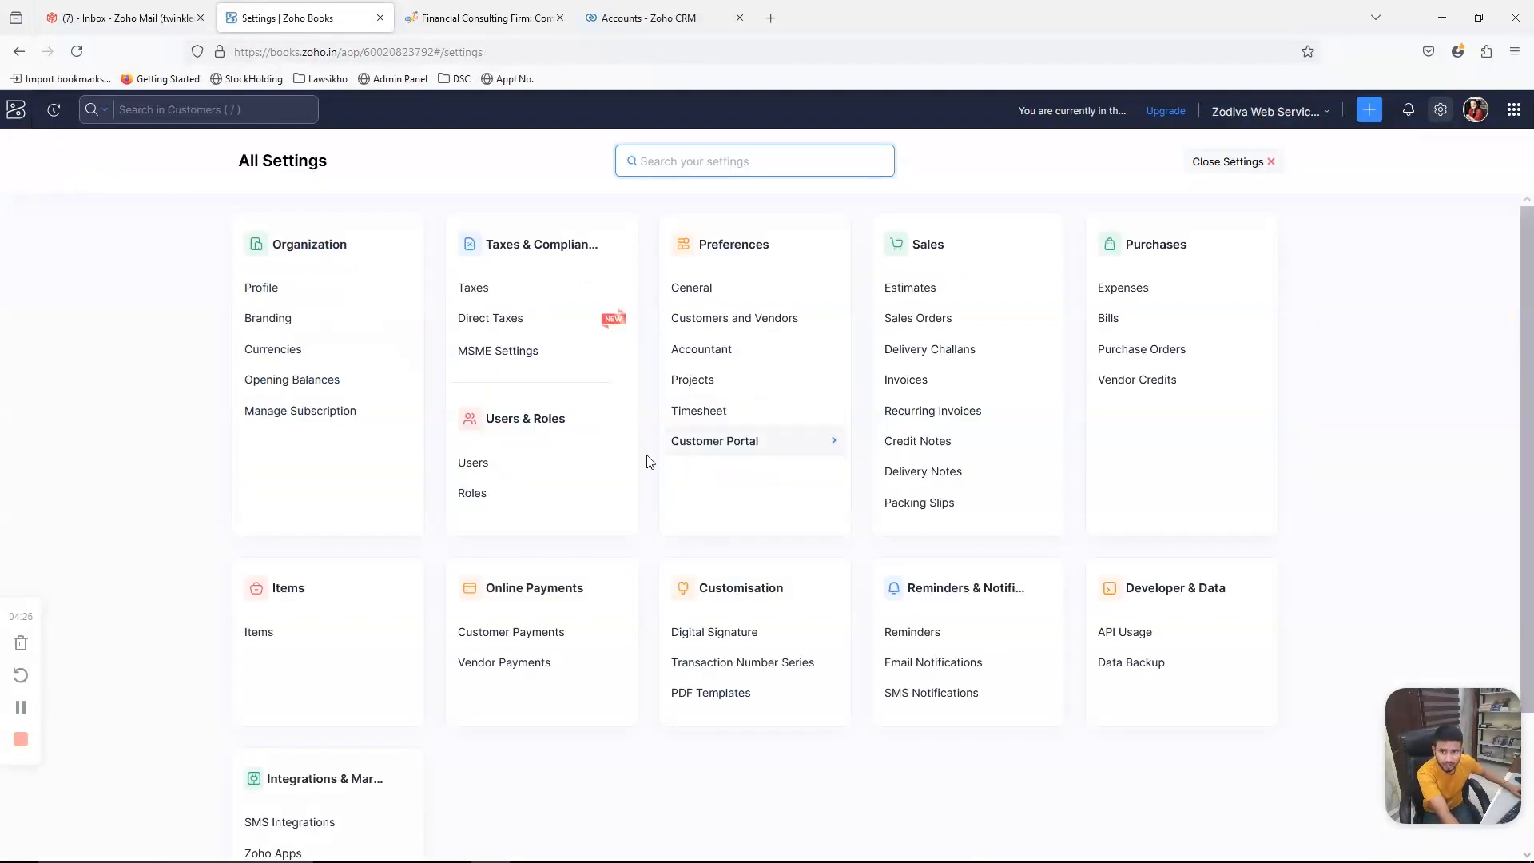
scroll(380, 777, "down", 2)
left_click(323, 689)
scroll(687, 718, "down", 2)
scroll(848, 412, "up", 2)
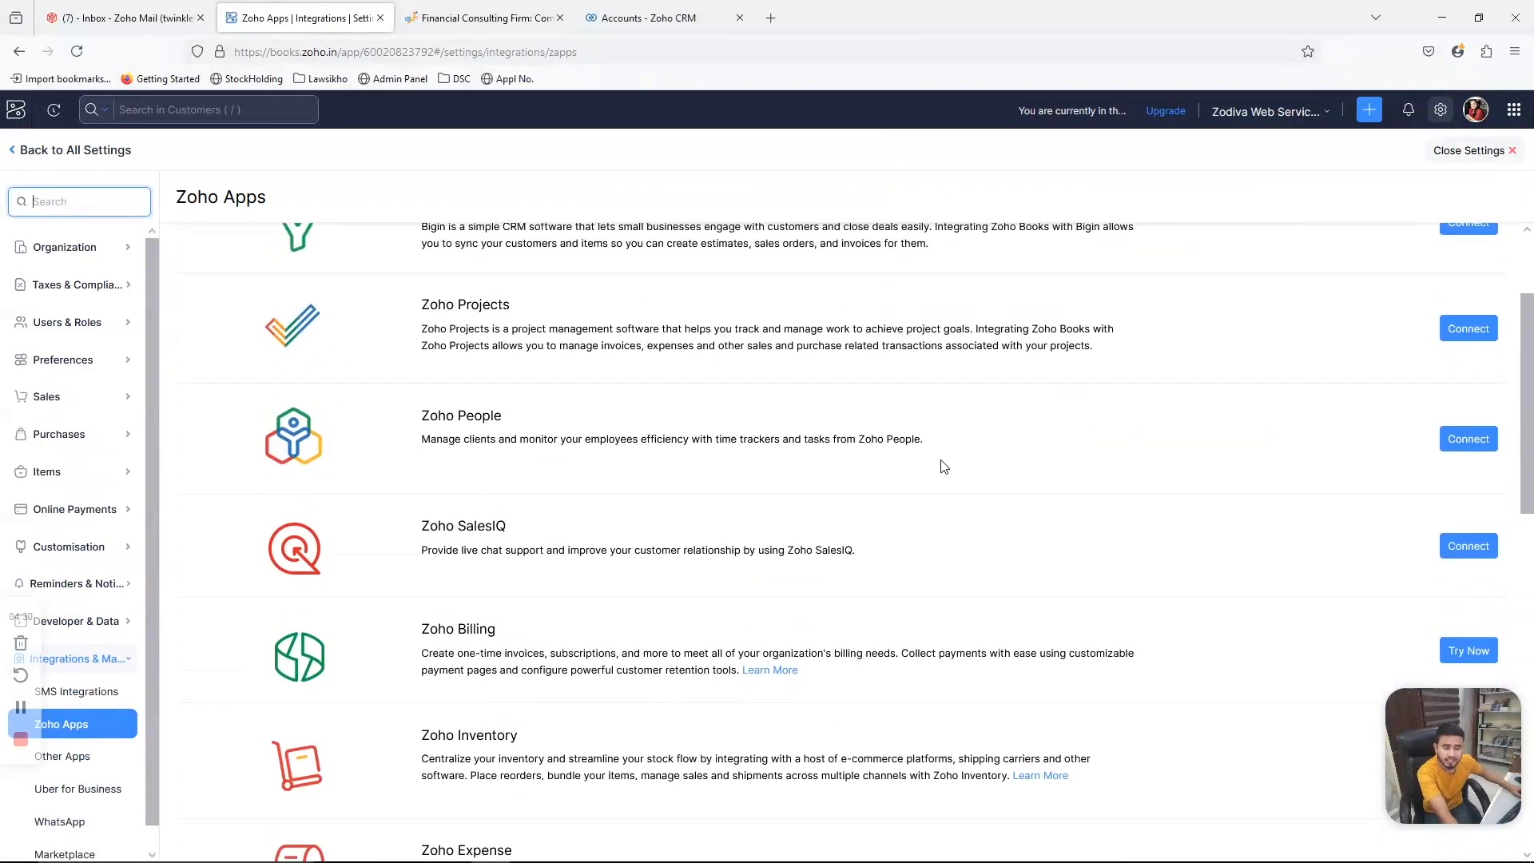